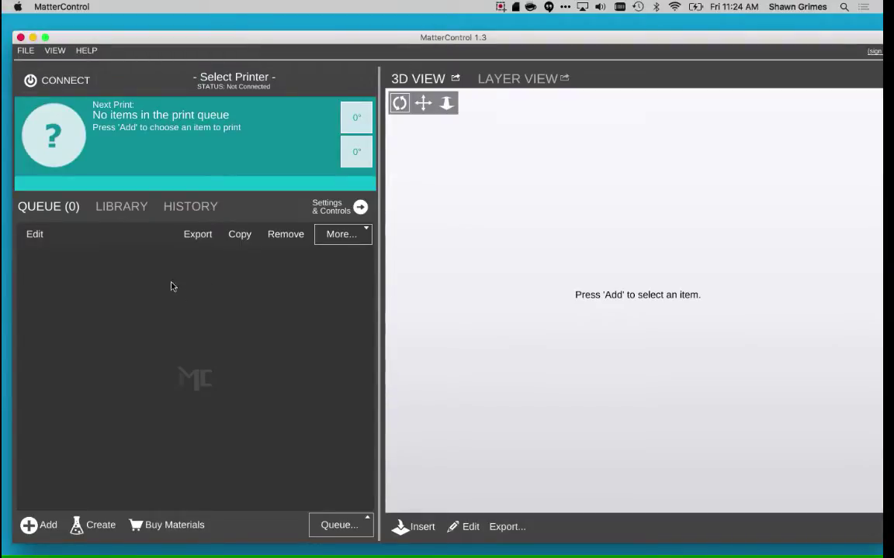
Choose the saved printer configuration from the printer list as the active printer.
{"action": "left_click", "coordinate": [181, 90]}
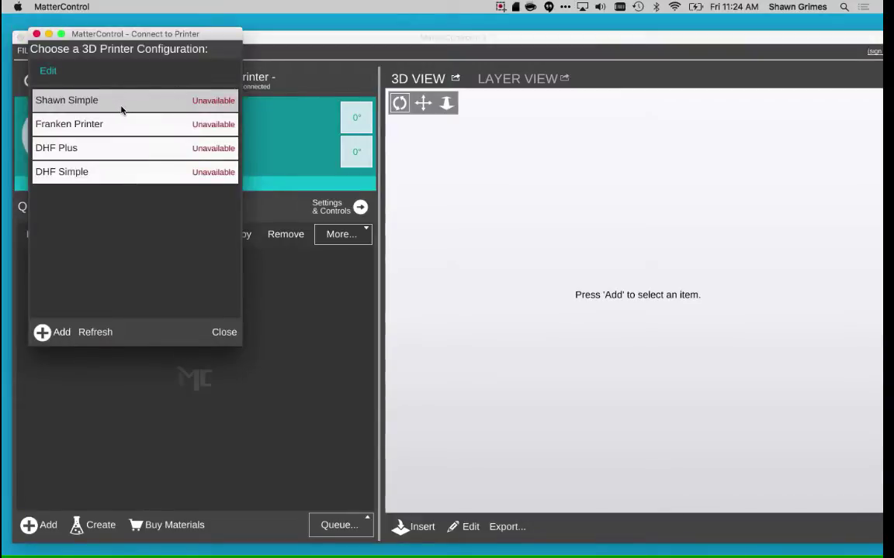
{"action": "left_click", "coordinate": [117, 101]}
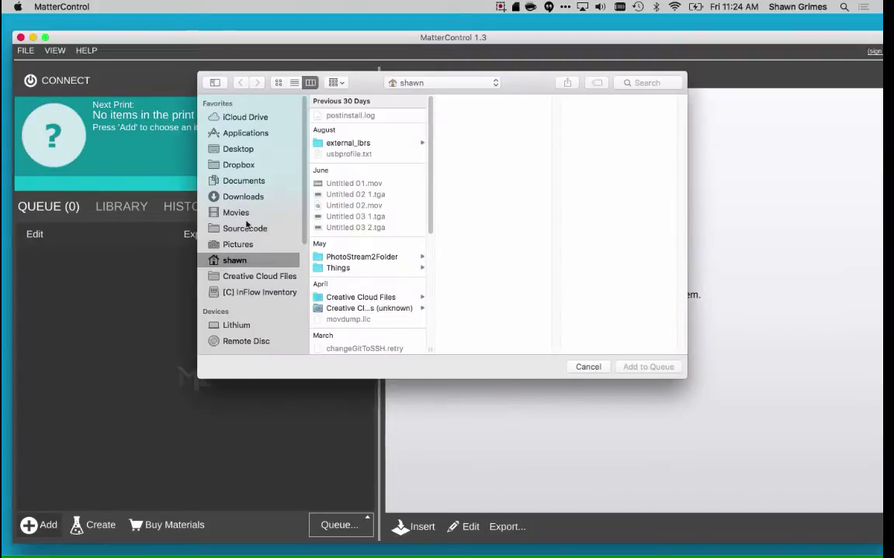
Add fantabulous_robo-krunk.stl from Downloads to the print queue and view it at an angle.
{"action": "left_click", "coordinate": [239, 197]}
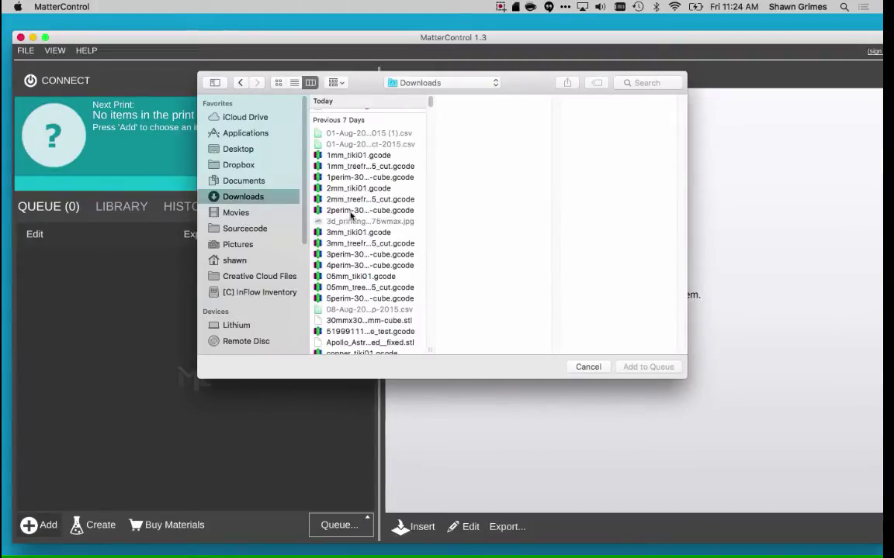
{"action": "scroll", "coordinate": [360, 201], "scroll_direction": "up", "scroll_amount": 1}
{"action": "left_click", "coordinate": [335, 115]}
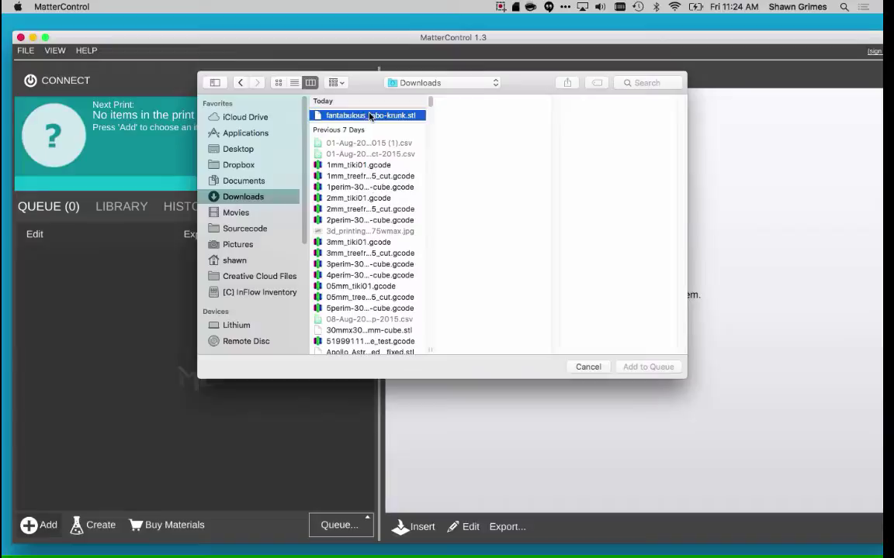
{"action": "left_click", "coordinate": [660, 367]}
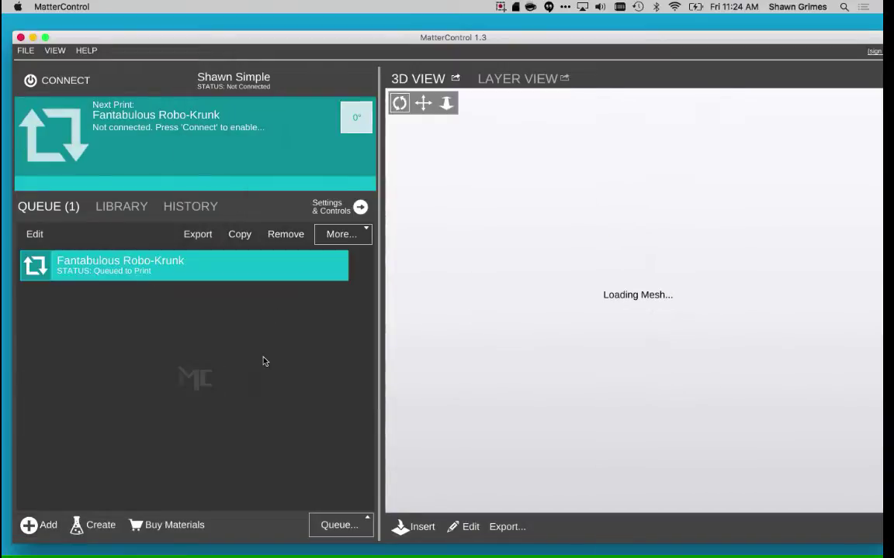
{"action": "left_click_drag", "start_coordinate": [612, 413], "coordinate": [563, 307]}
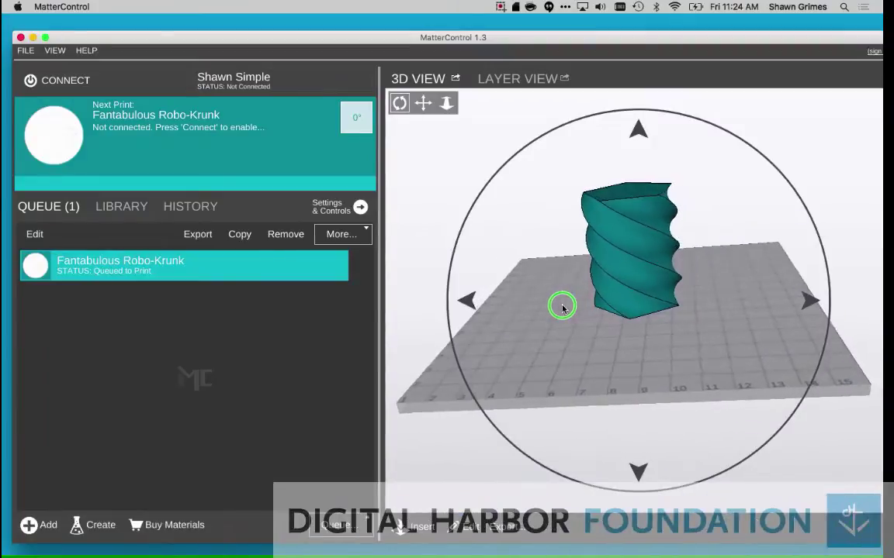
{"action": "left_click", "coordinate": [721, 351]}
{"action": "left_click_drag", "start_coordinate": [721, 350], "coordinate": [562, 346]}
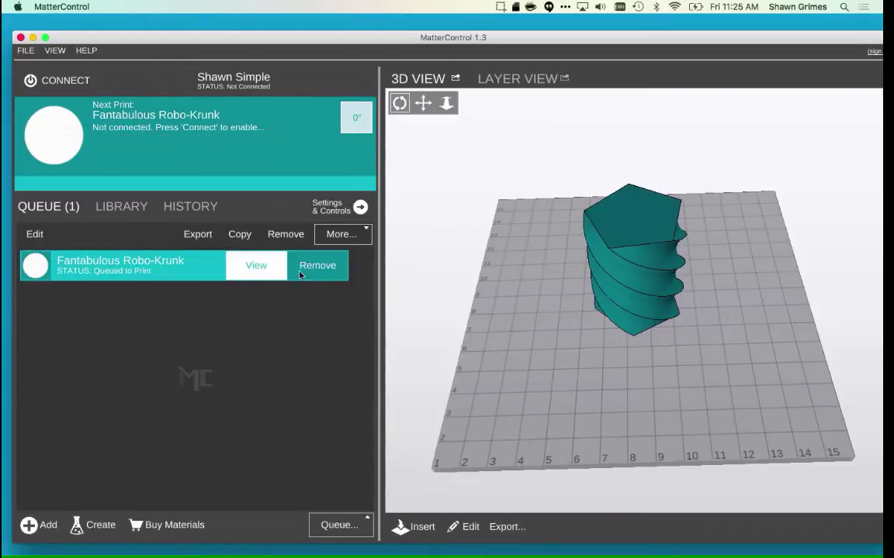
Switch the slice settings to Advanced and set Layers/Surface Top Solid Layers to 0.
{"action": "left_click", "coordinate": [322, 215]}
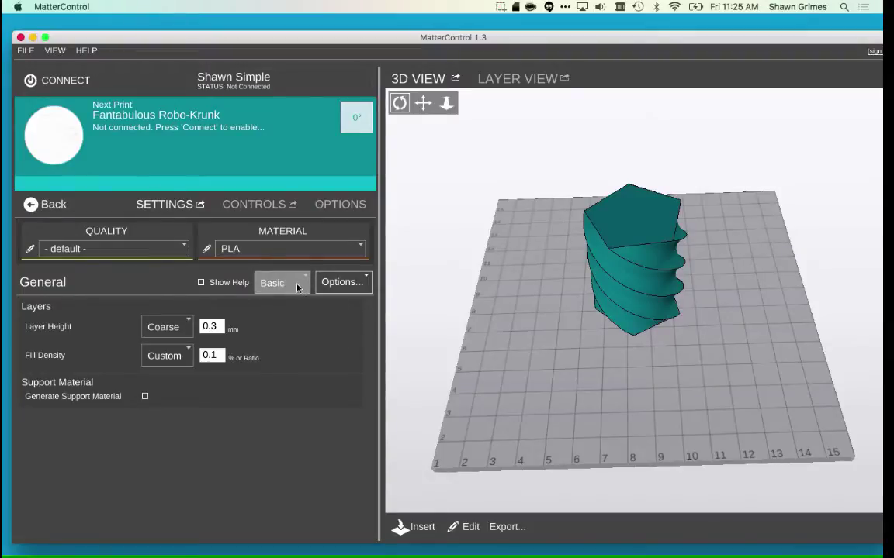
{"action": "left_click", "coordinate": [301, 284]}
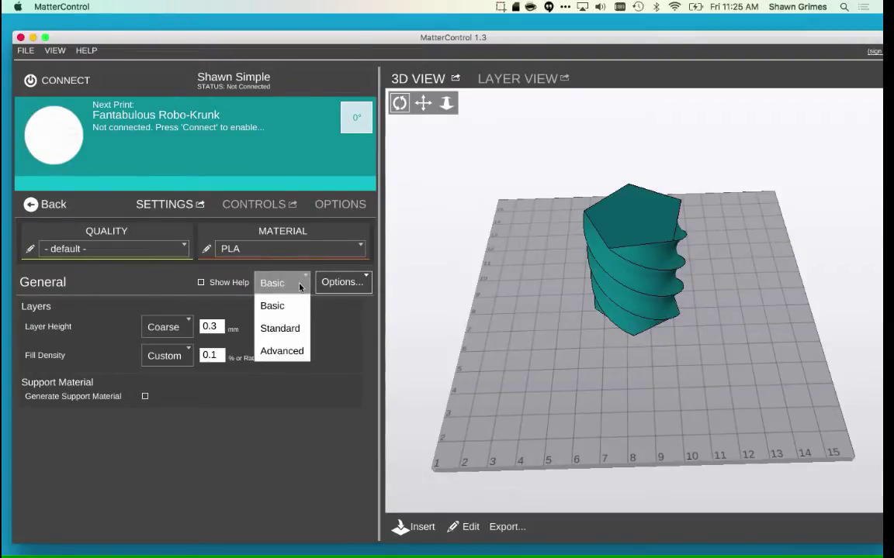
{"action": "left_click", "coordinate": [302, 352]}
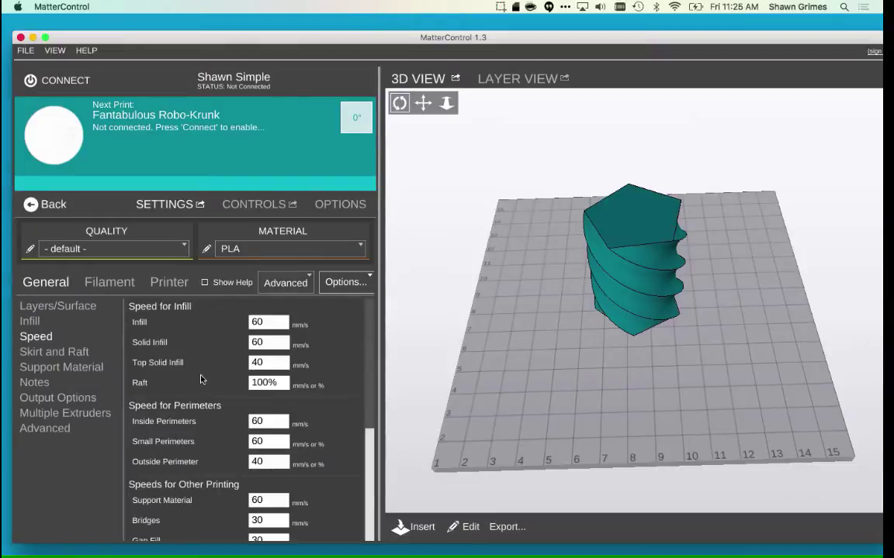
{"action": "left_click", "coordinate": [42, 308]}
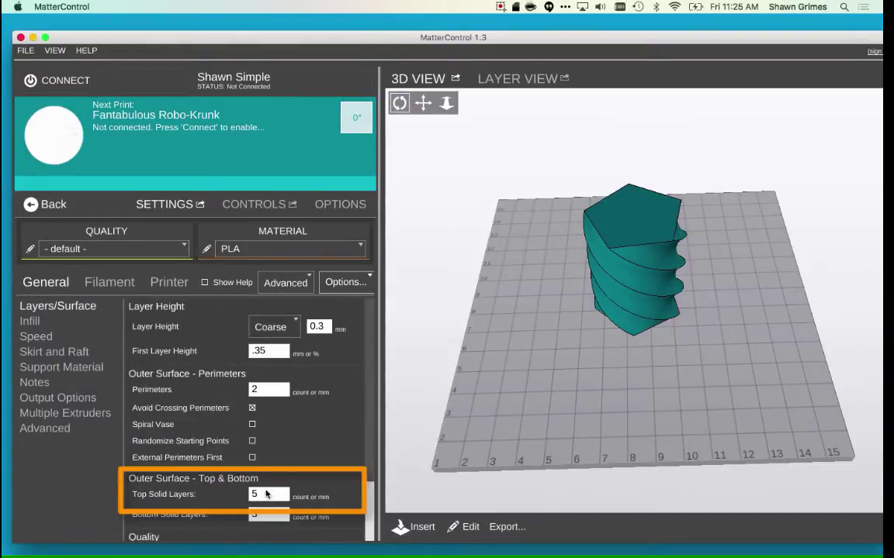
{"action": "left_click", "coordinate": [273, 501]}
{"action": "type", "text": "0"}
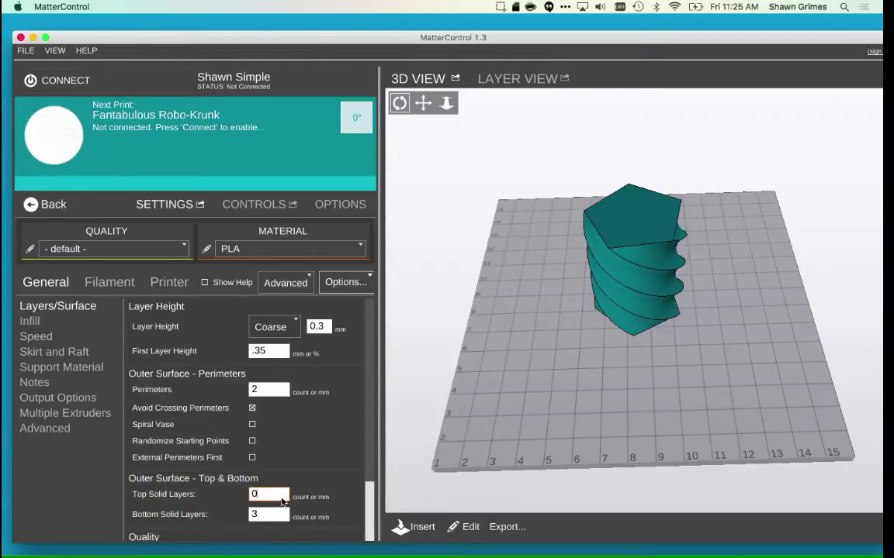
{"action": "left_click", "coordinate": [282, 452]}
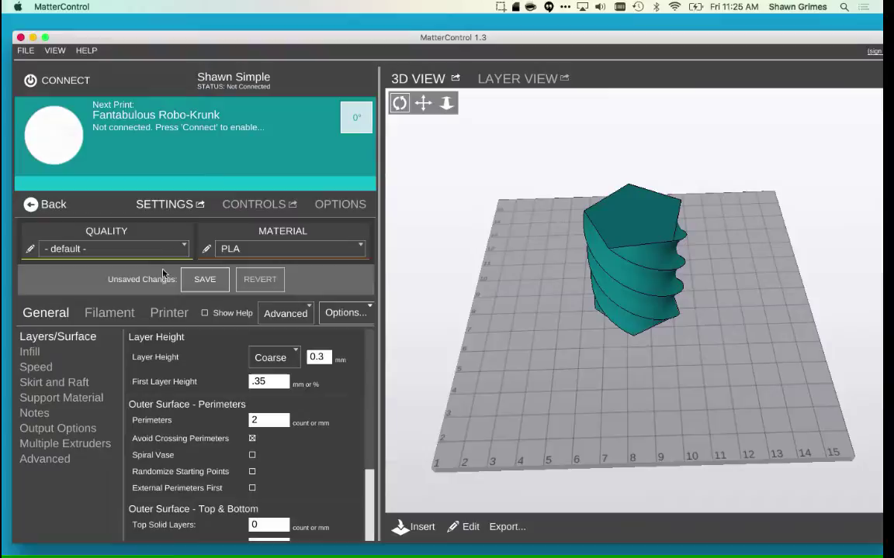
Save Top Solid Layers 0, then set Infill Fill Density to 0 and save.
{"action": "left_click", "coordinate": [203, 281]}
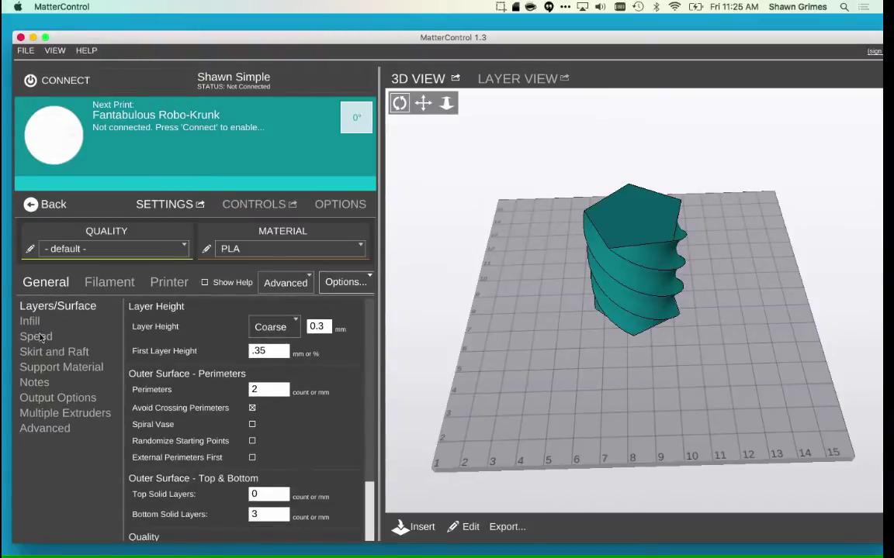
{"action": "left_click", "coordinate": [31, 322]}
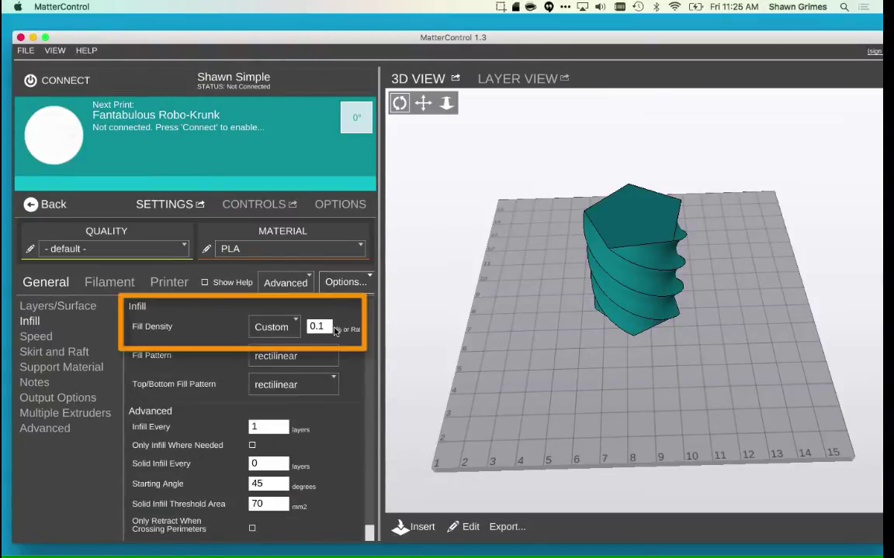
{"action": "left_click", "coordinate": [327, 329]}
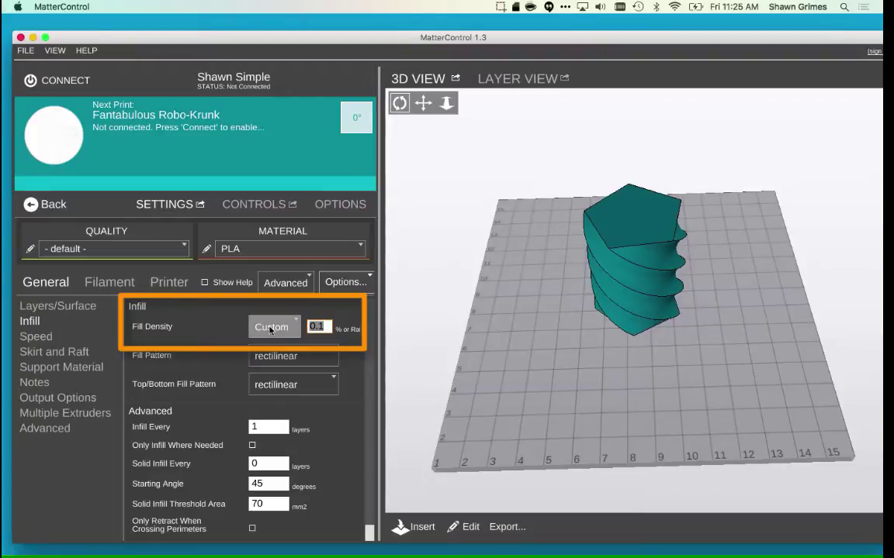
{"action": "type", "text": "0"}
{"action": "key", "text": "Return"}
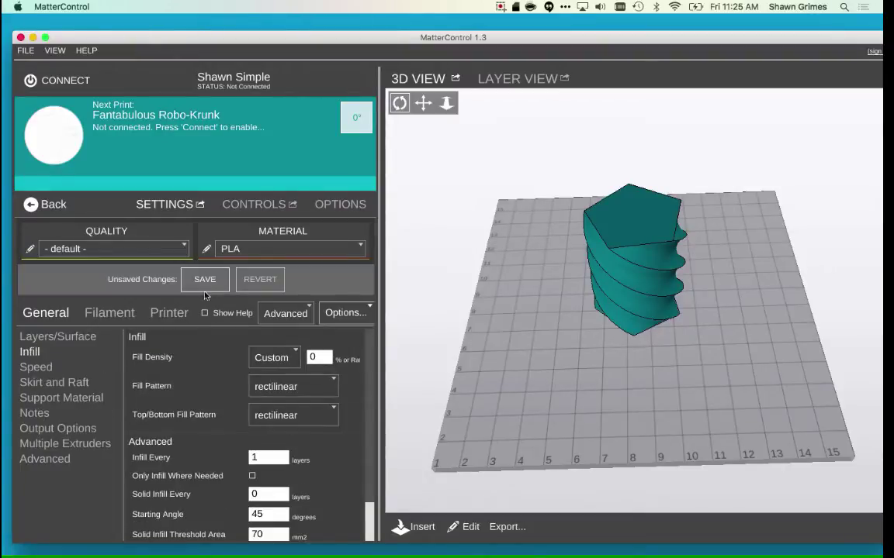
{"action": "left_click", "coordinate": [203, 280]}
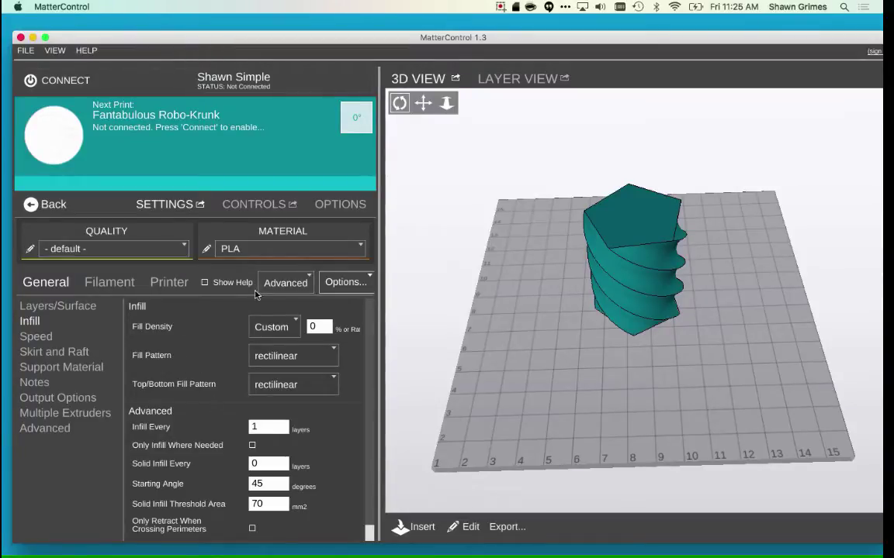
Slice the model and inspect all 168 hollow, open-topped layers in the 3D layer view.
{"action": "left_click", "coordinate": [496, 79]}
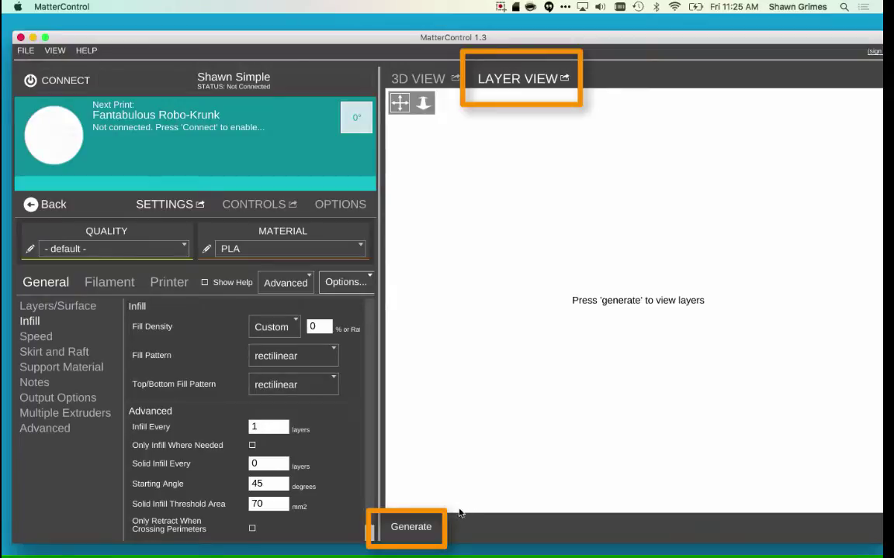
{"action": "left_click", "coordinate": [410, 527]}
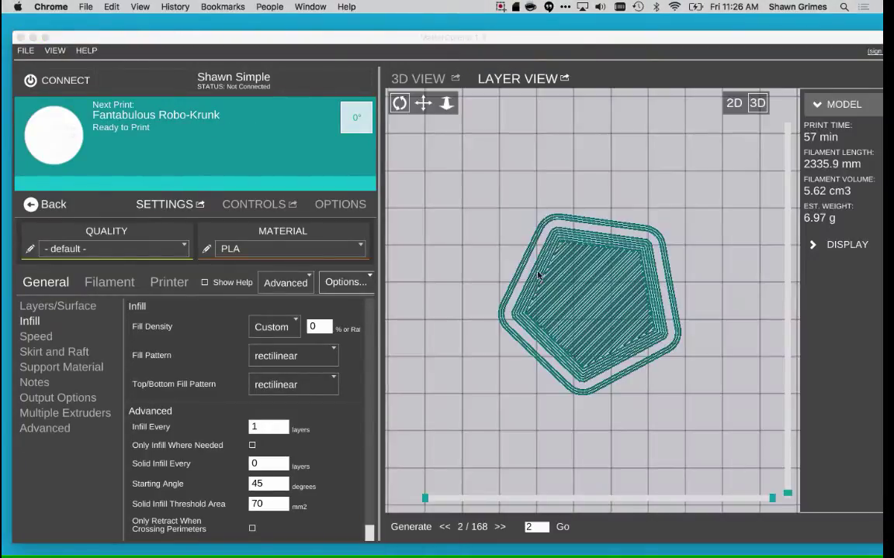
{"action": "left_click", "coordinate": [758, 109]}
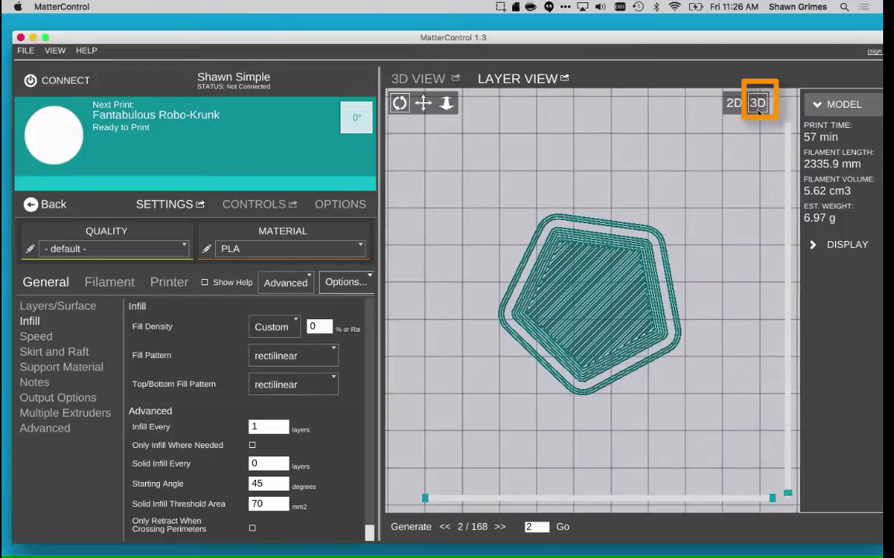
{"action": "left_click_drag", "start_coordinate": [651, 410], "coordinate": [630, 353]}
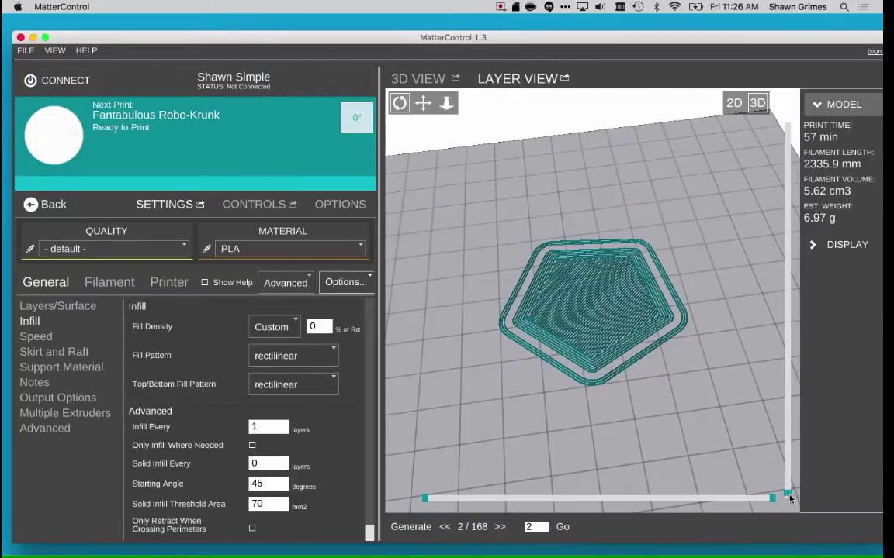
{"action": "left_click_drag", "start_coordinate": [789, 498], "coordinate": [730, 115]}
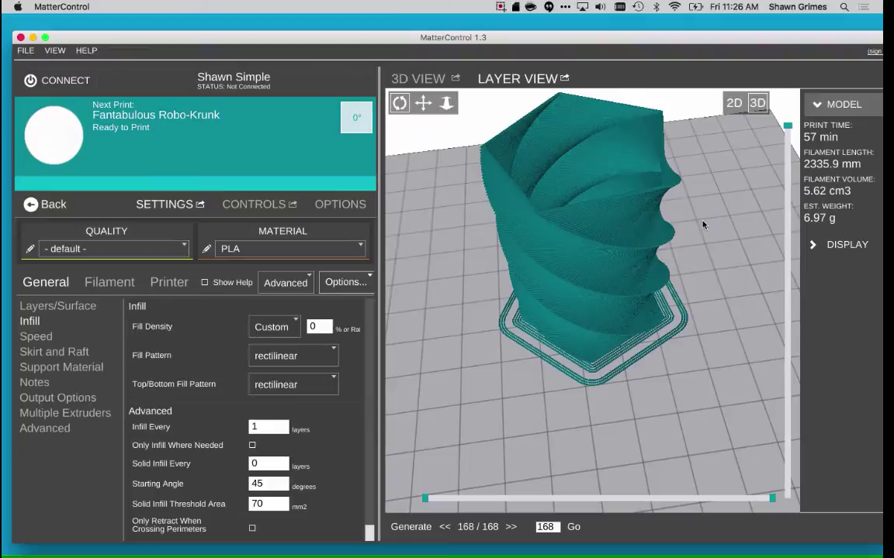
{"action": "left_click_drag", "start_coordinate": [632, 200], "coordinate": [701, 262]}
{"action": "left_click_drag", "start_coordinate": [558, 348], "coordinate": [140, 279]}
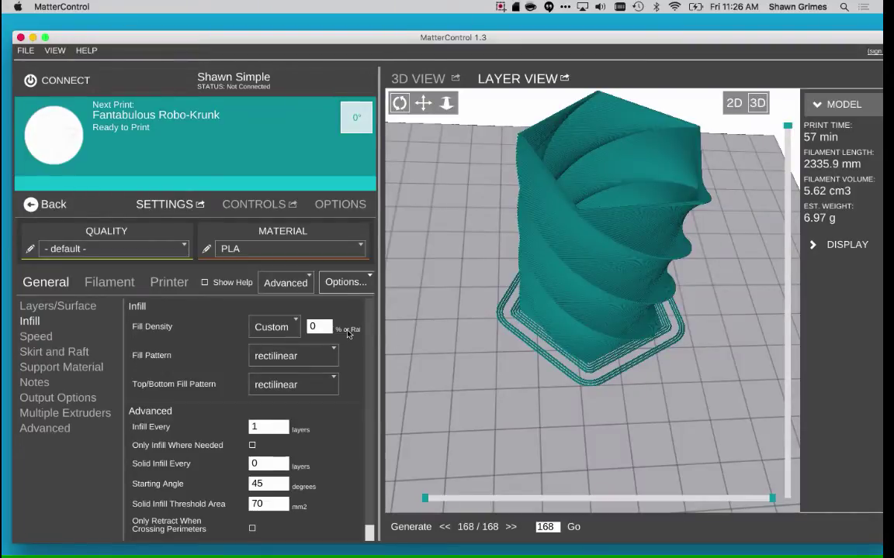
Restore Fill Density to 0.1 and Top Solid Layers to 5, saving each change.
{"action": "left_click", "coordinate": [321, 329]}
{"action": "key", "text": "Return"}
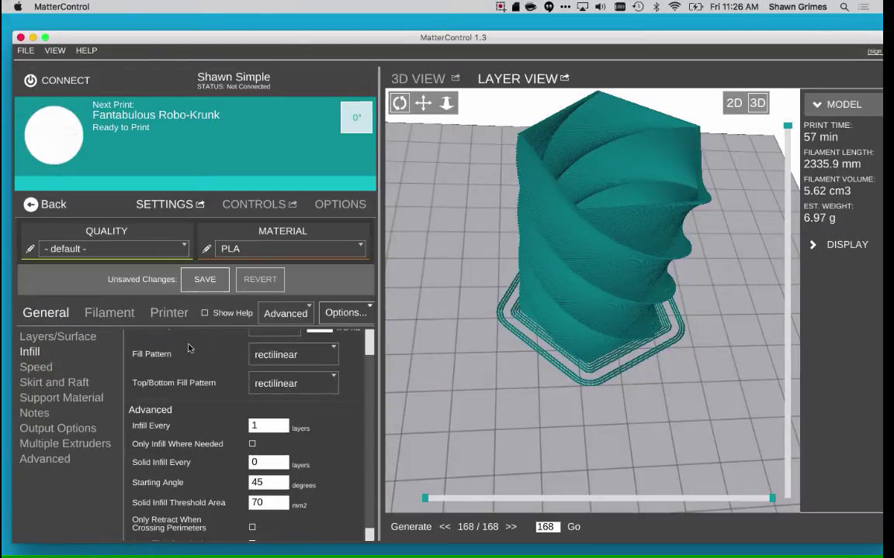
{"action": "left_click", "coordinate": [205, 280]}
{"action": "left_click", "coordinate": [81, 307]}
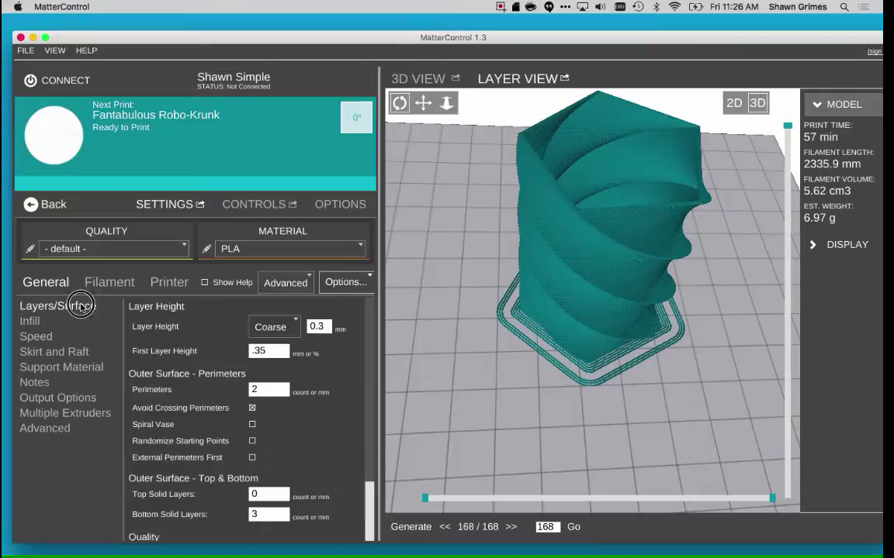
{"action": "left_click", "coordinate": [272, 496]}
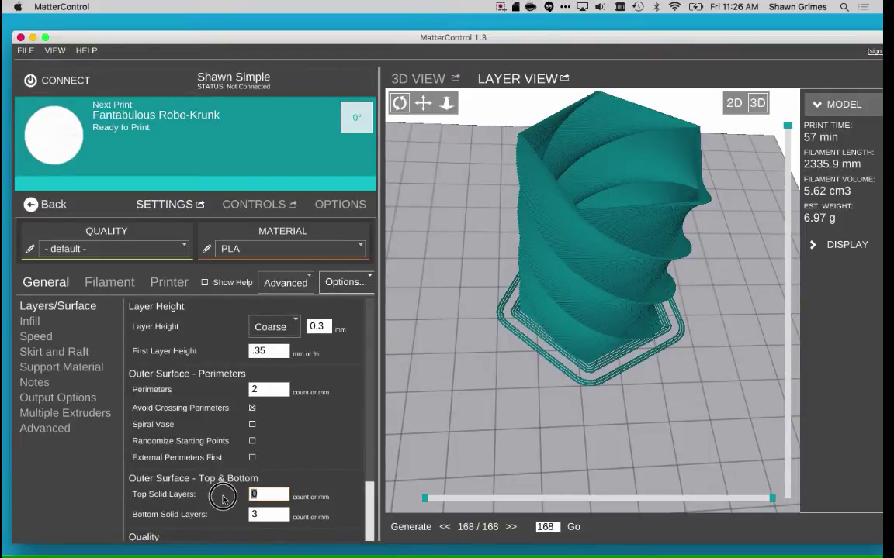
{"action": "type", "text": "5"}
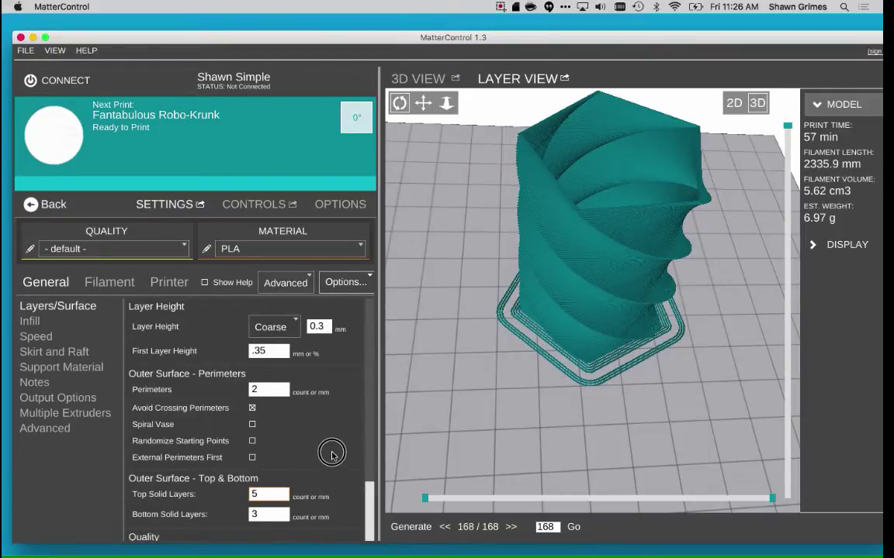
{"action": "left_click", "coordinate": [194, 277]}
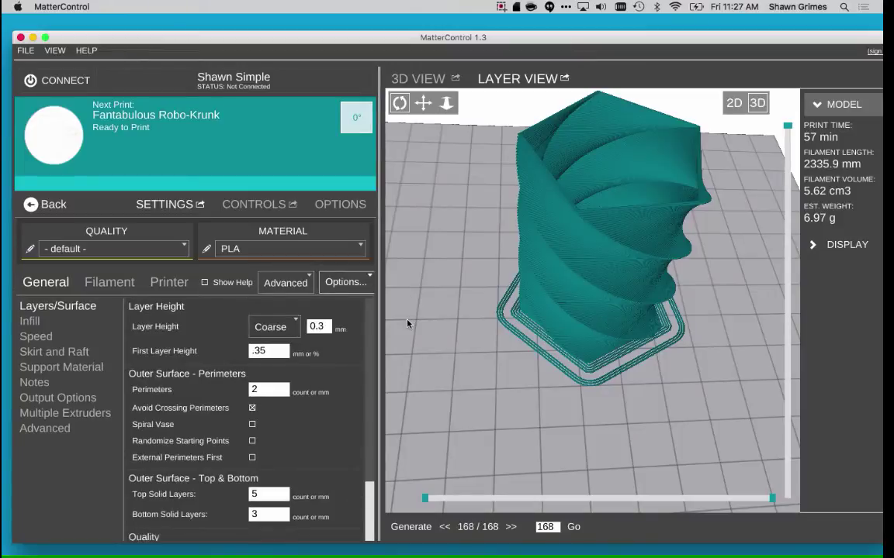
Re-slice the model and reveal all 168 layers, now estimating 1 h 7 min.
{"action": "left_click", "coordinate": [411, 528]}
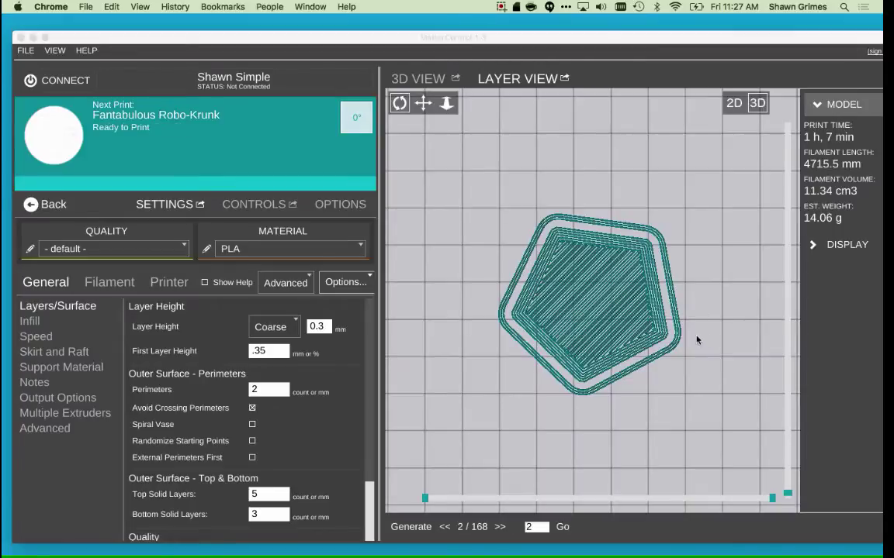
{"action": "left_click_drag", "start_coordinate": [787, 497], "coordinate": [708, 84]}
{"action": "left_click_drag", "start_coordinate": [576, 247], "coordinate": [510, 359]}
Look over the solid model on the plate, then return to the sliced layer view.
{"action": "left_click", "coordinate": [418, 79]}
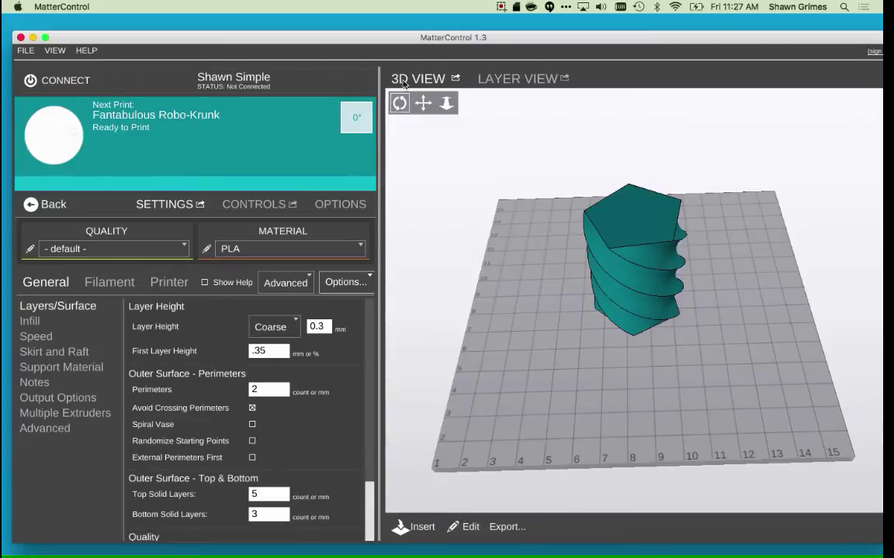
{"action": "left_click_drag", "start_coordinate": [635, 335], "coordinate": [613, 328]}
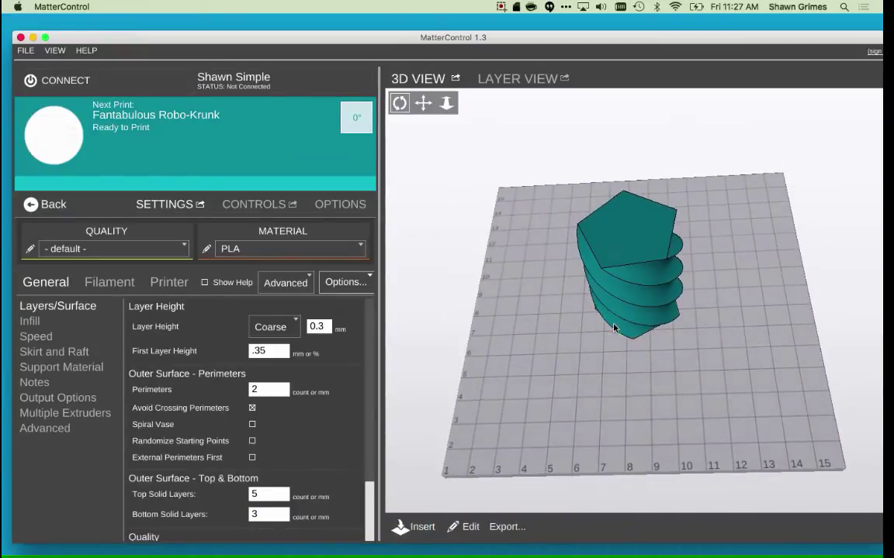
{"action": "left_click", "coordinate": [501, 82]}
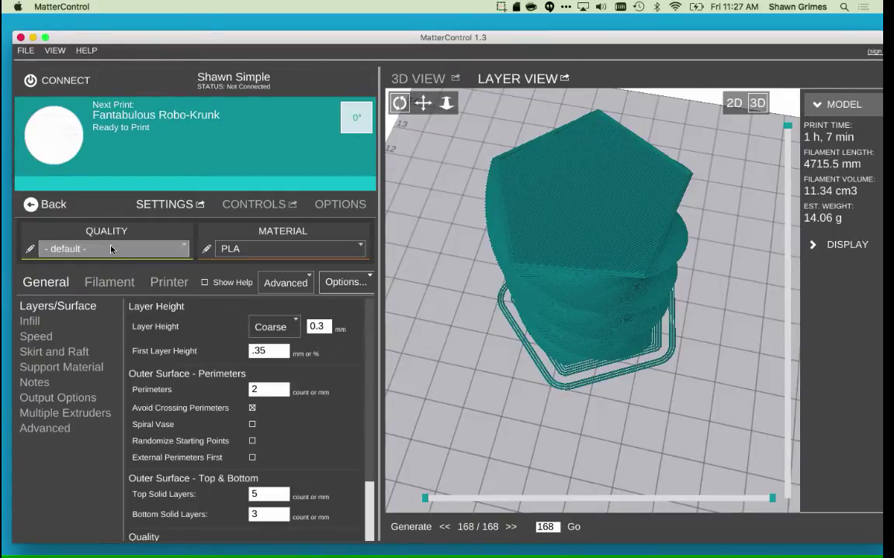
Add a new quality preset and name it Vase.
{"action": "left_click", "coordinate": [165, 249]}
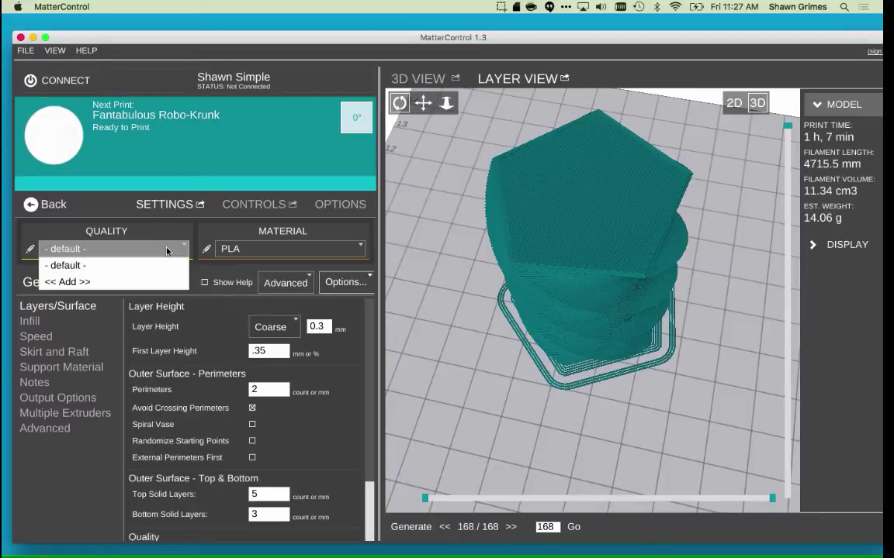
{"action": "left_click", "coordinate": [105, 283]}
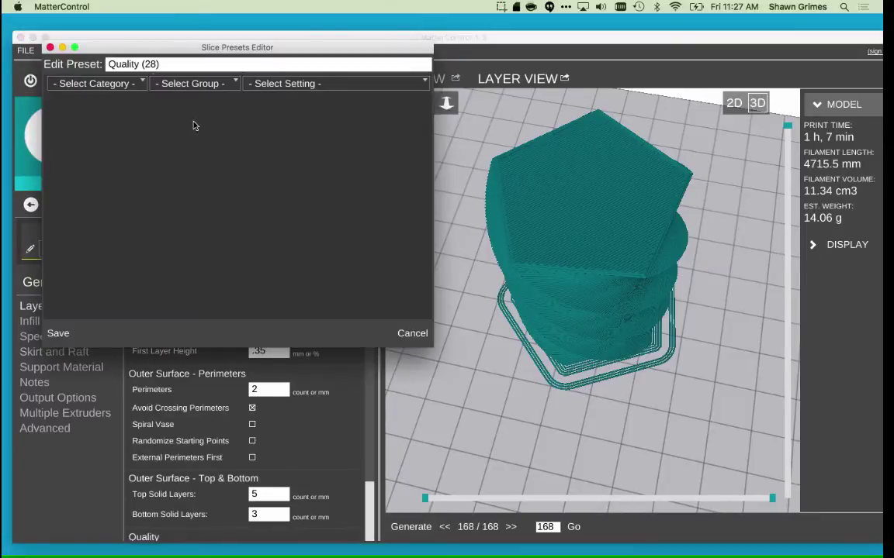
{"action": "left_click", "coordinate": [107, 64]}
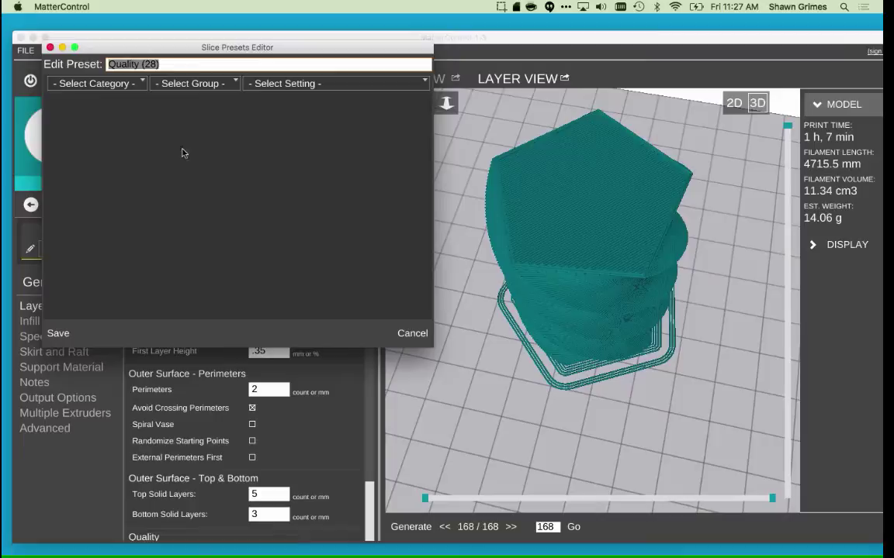
{"action": "type", "text": "Vase"}
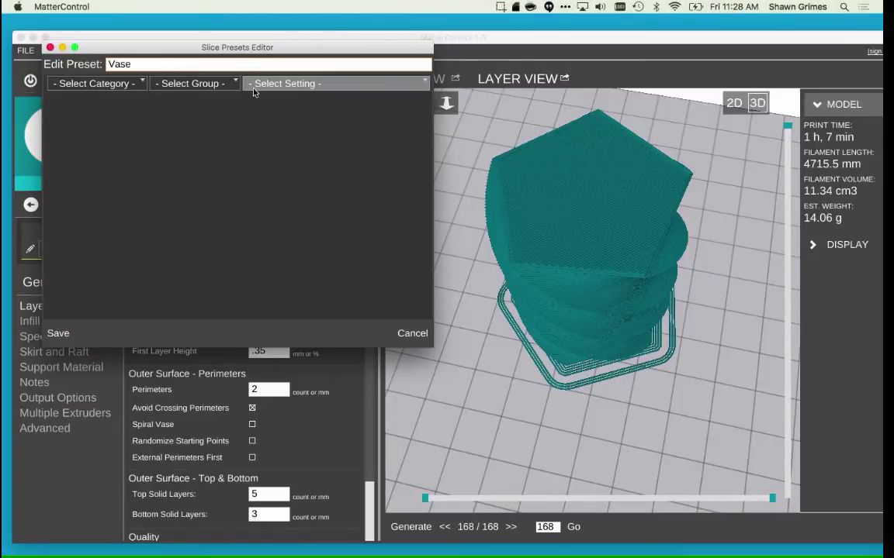
Add General > Layers/Surface > Top Solid Layers to the Vase preset with value 0.
{"action": "left_click", "coordinate": [119, 84]}
{"action": "left_click", "coordinate": [102, 101]}
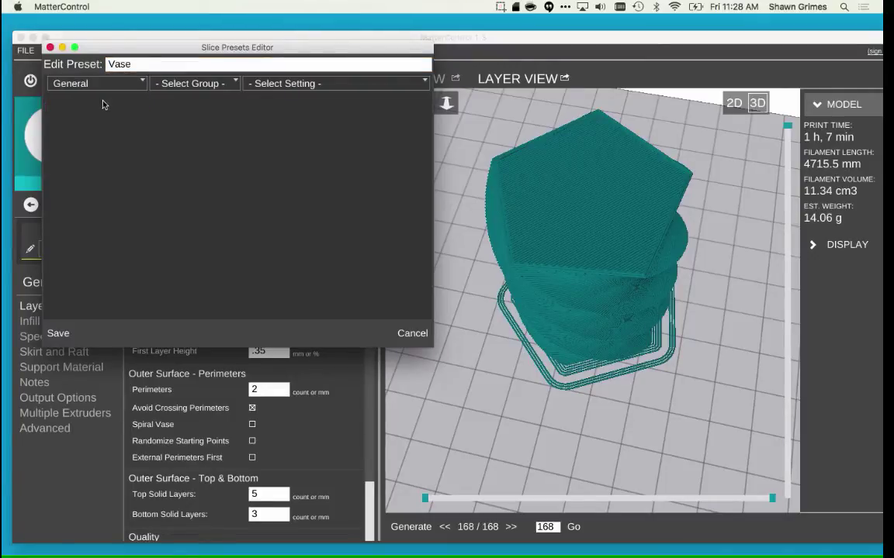
{"action": "left_click", "coordinate": [197, 84]}
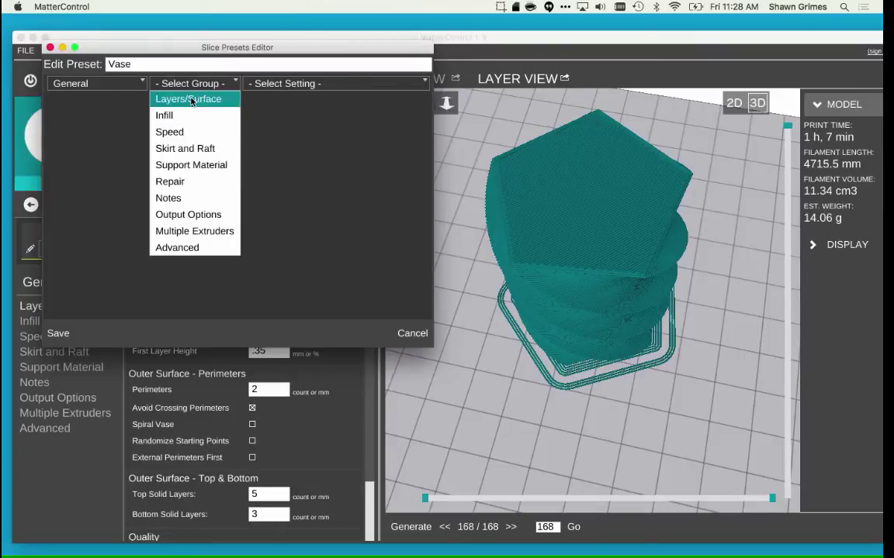
{"action": "left_click", "coordinate": [194, 100]}
{"action": "left_click", "coordinate": [297, 86]}
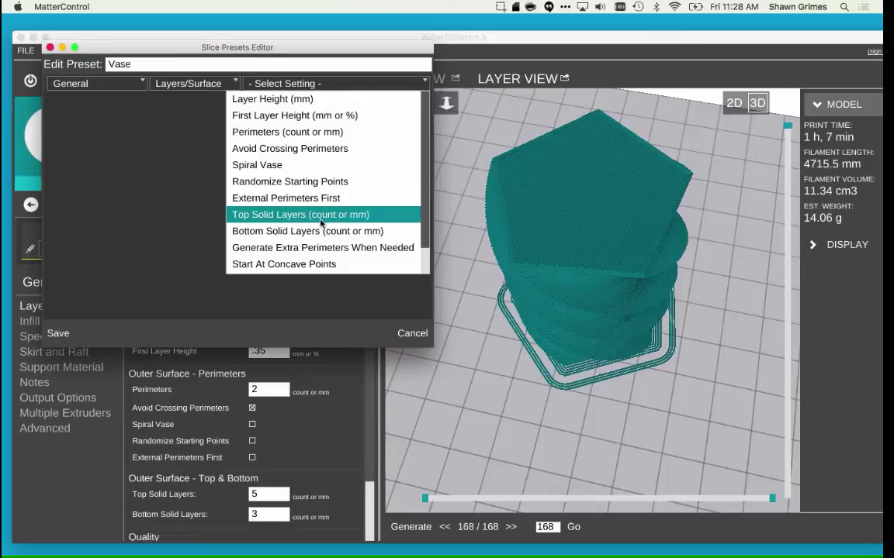
{"action": "left_click", "coordinate": [291, 215]}
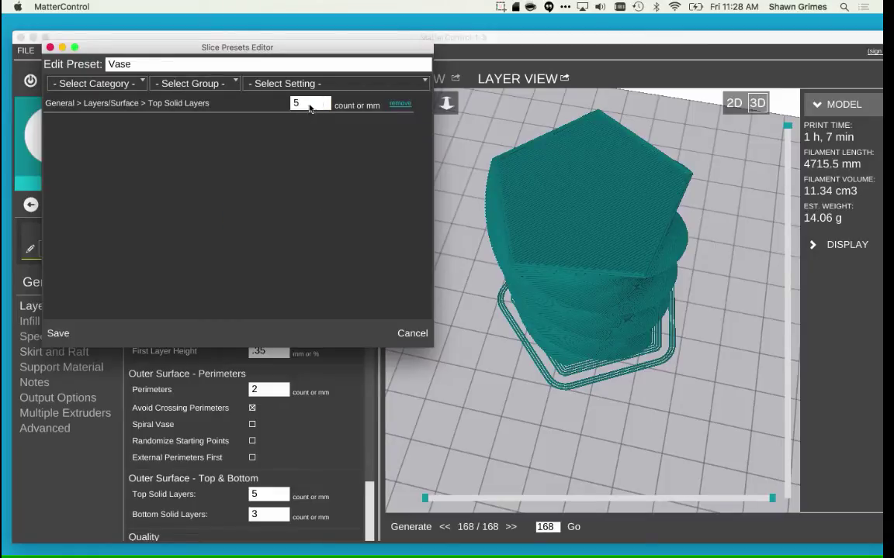
{"action": "left_click", "coordinate": [310, 106]}
{"action": "type", "text": "0"}
Add General > Infill > Fill Density set to 0, and save the Vase preset.
{"action": "left_click", "coordinate": [118, 85]}
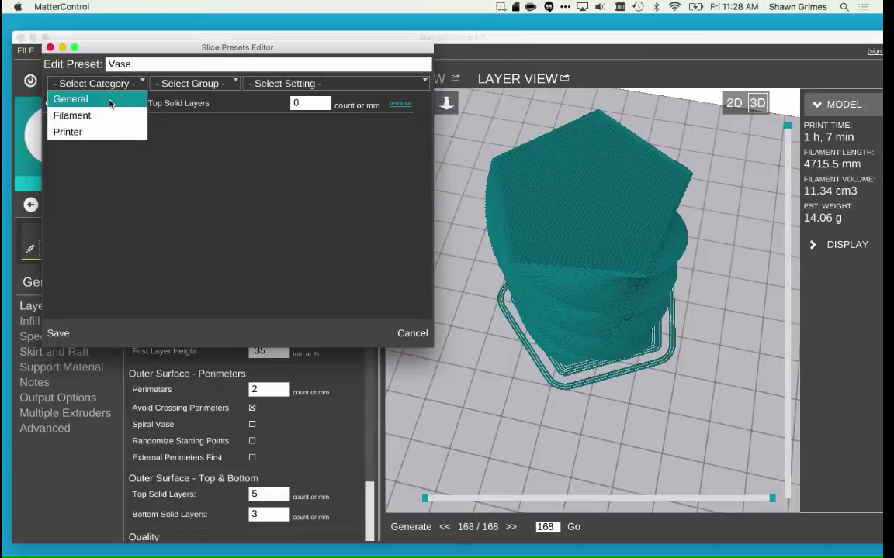
{"action": "left_click", "coordinate": [110, 101]}
{"action": "left_click", "coordinate": [188, 85]}
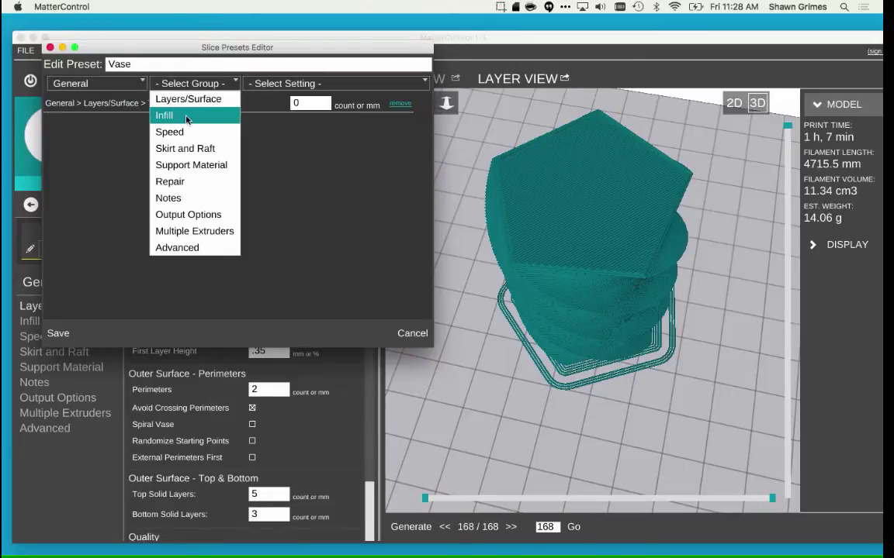
{"action": "left_click", "coordinate": [186, 117]}
{"action": "left_click", "coordinate": [285, 83]}
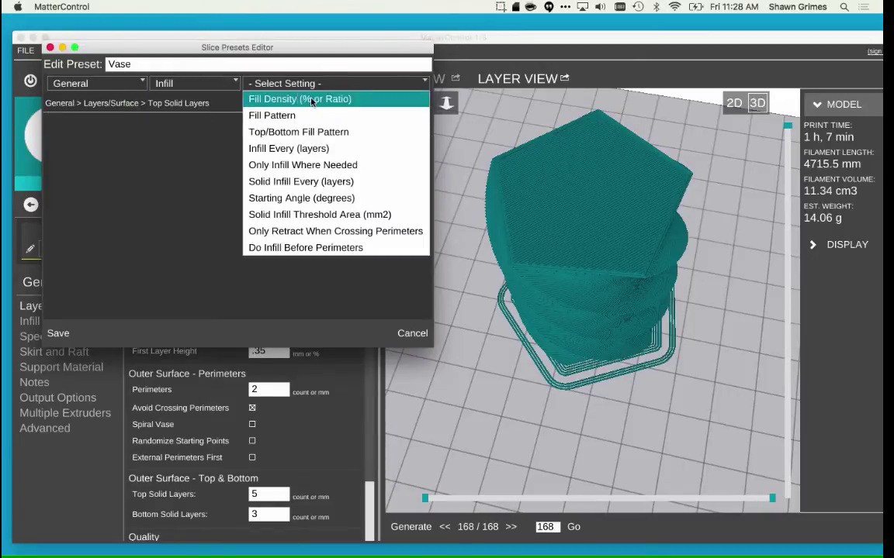
{"action": "left_click", "coordinate": [311, 99]}
{"action": "left_click", "coordinate": [310, 123]}
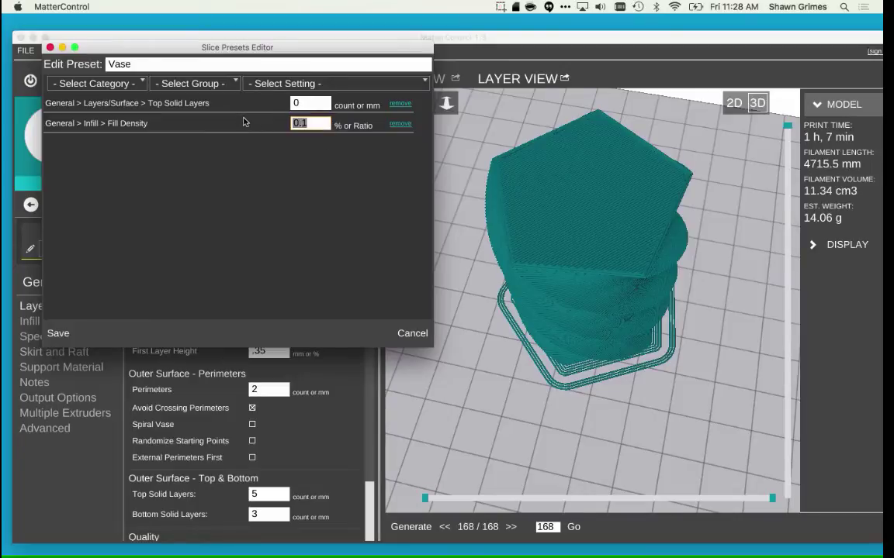
{"action": "left_click", "coordinate": [59, 334]}
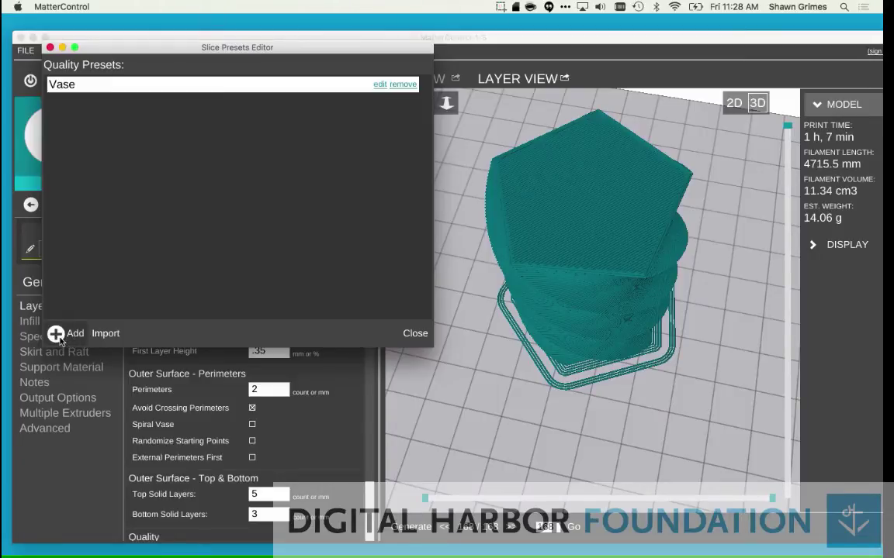
Add a second quality preset and name it Normal.
{"action": "left_click", "coordinate": [58, 336]}
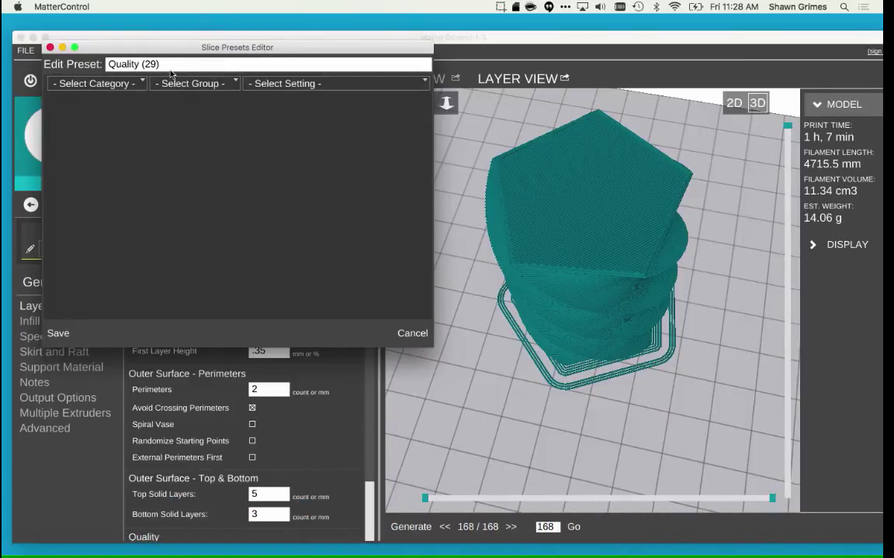
{"action": "left_click_drag", "start_coordinate": [166, 65], "coordinate": [64, 66]}
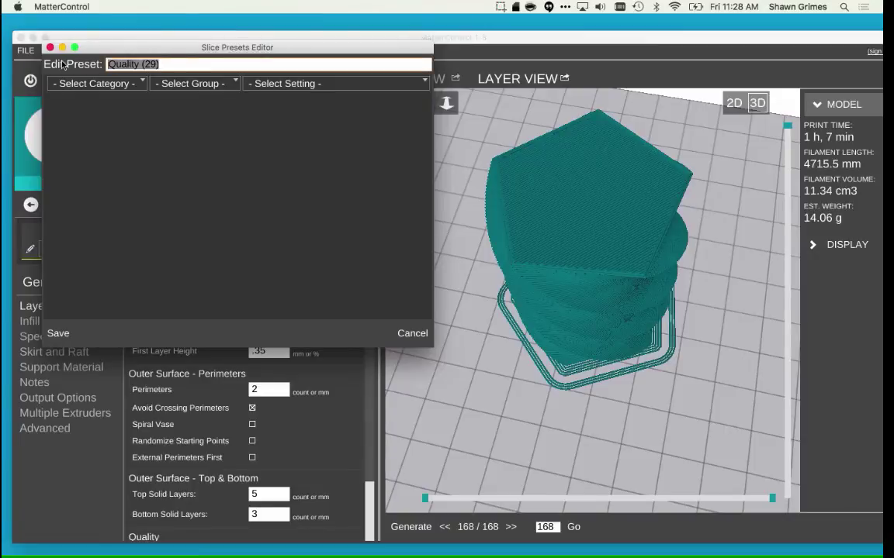
{"action": "type", "text": "Normal"}
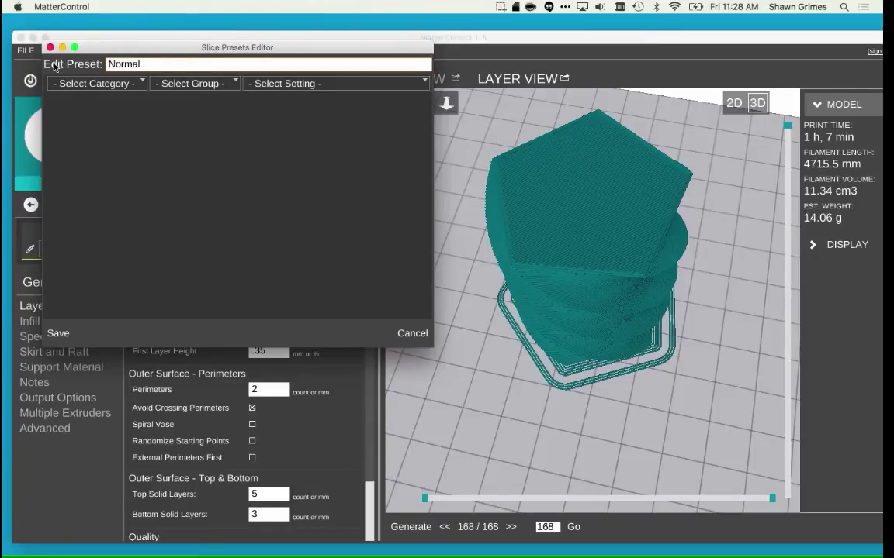
Add General > Layers/Surface > Top Solid Layers (5) to the Normal preset.
{"action": "left_click", "coordinate": [93, 83]}
{"action": "left_click", "coordinate": [91, 95]}
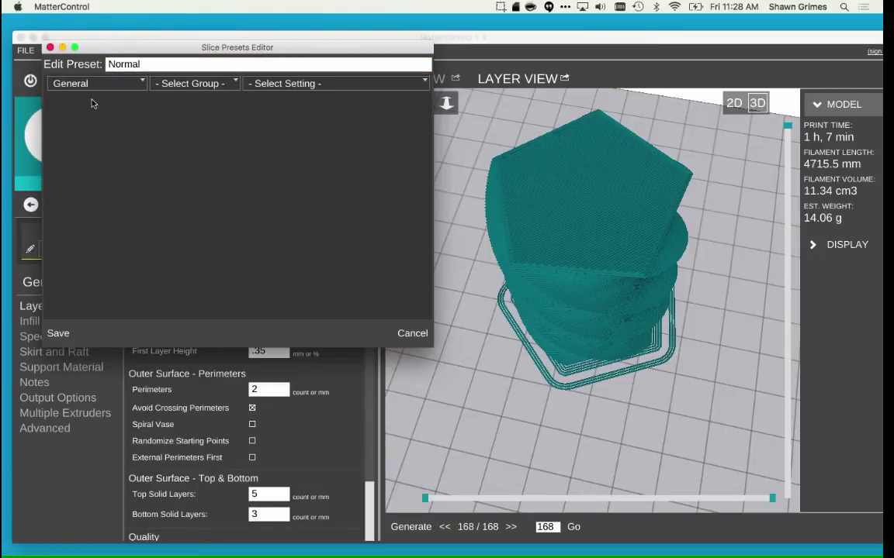
{"action": "left_click", "coordinate": [179, 83]}
{"action": "left_click", "coordinate": [179, 105]}
{"action": "left_click", "coordinate": [310, 84]}
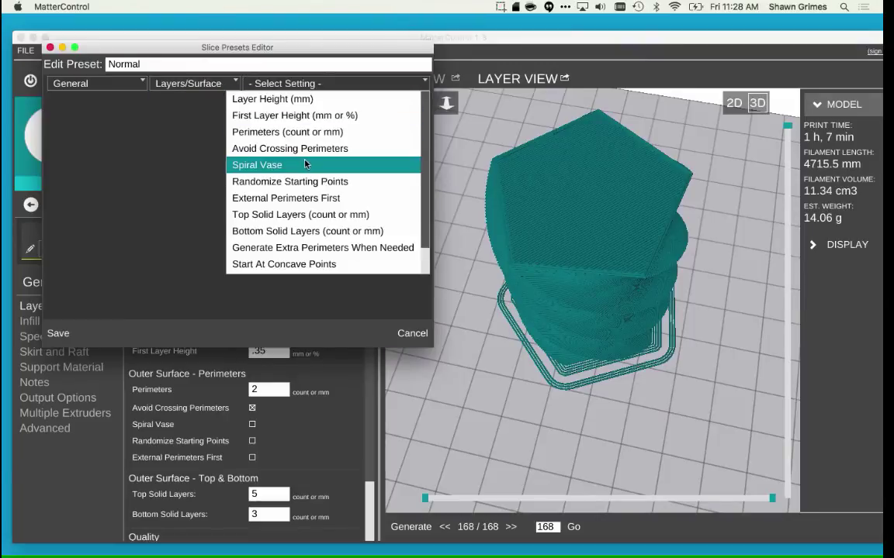
{"action": "left_click", "coordinate": [313, 215]}
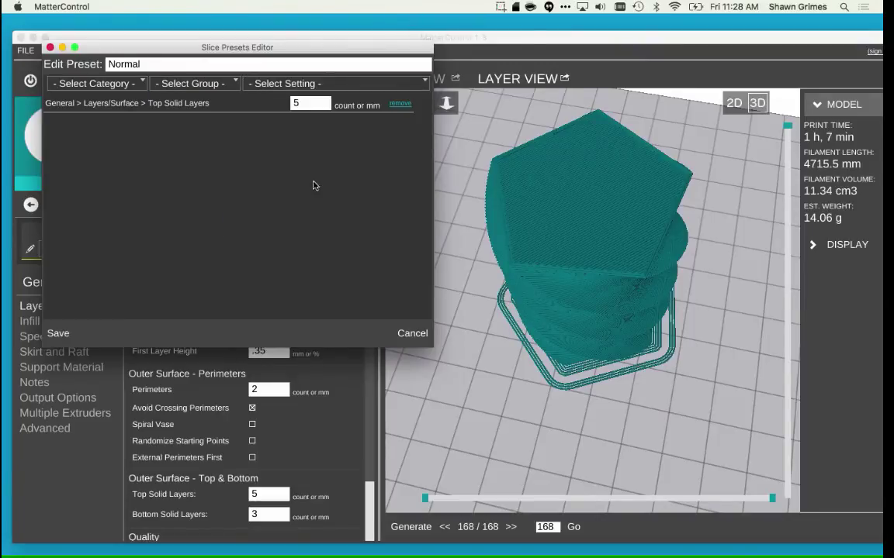
Add General > Infill > Fill Density (0.1) and save the Normal preset.
{"action": "left_click", "coordinate": [93, 83]}
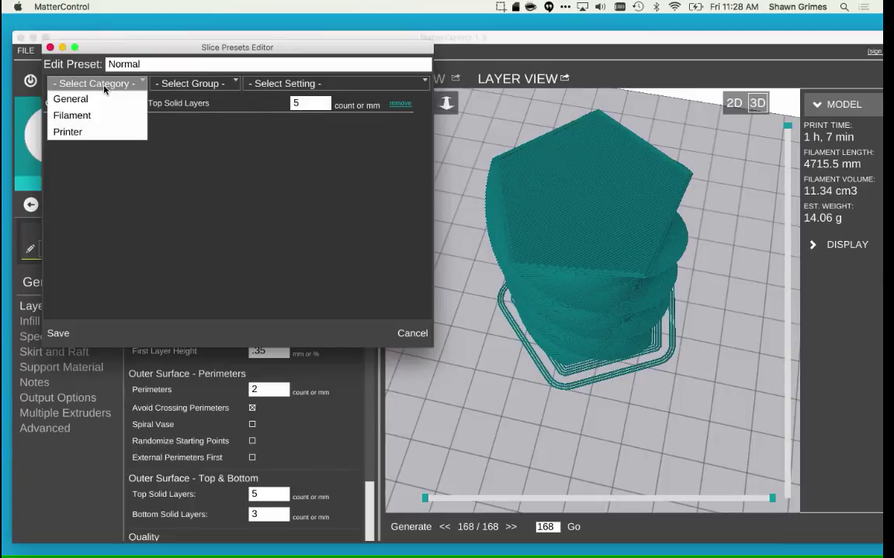
{"action": "left_click", "coordinate": [93, 98]}
{"action": "left_click", "coordinate": [178, 84]}
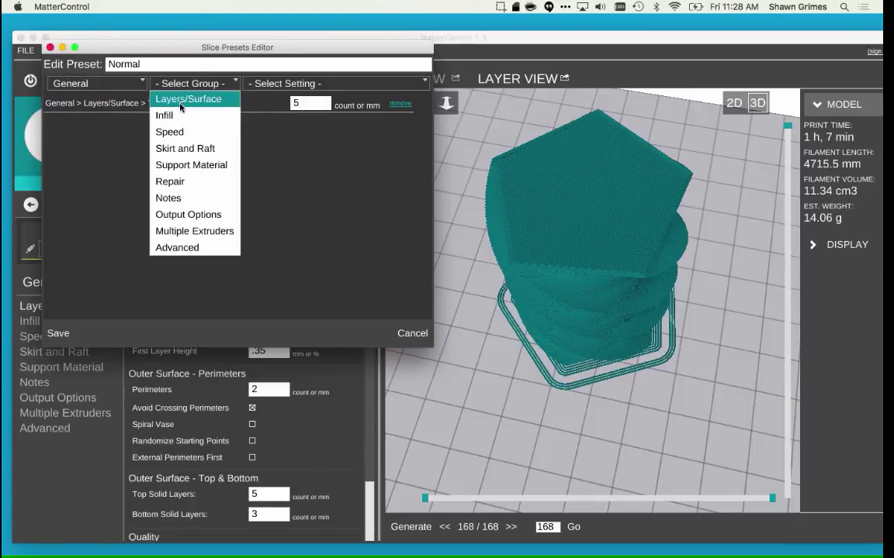
{"action": "left_click", "coordinate": [180, 116]}
{"action": "left_click", "coordinate": [249, 84]}
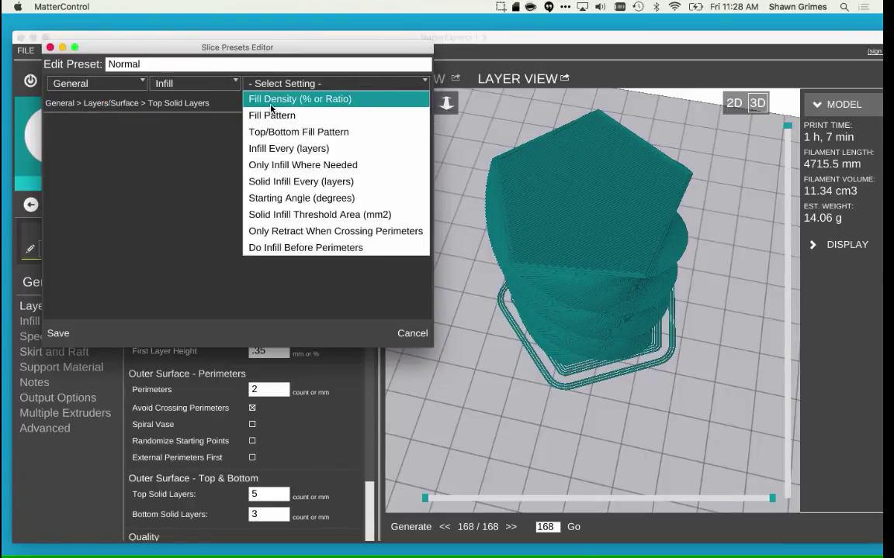
{"action": "left_click", "coordinate": [249, 99]}
{"action": "left_click", "coordinate": [58, 332]}
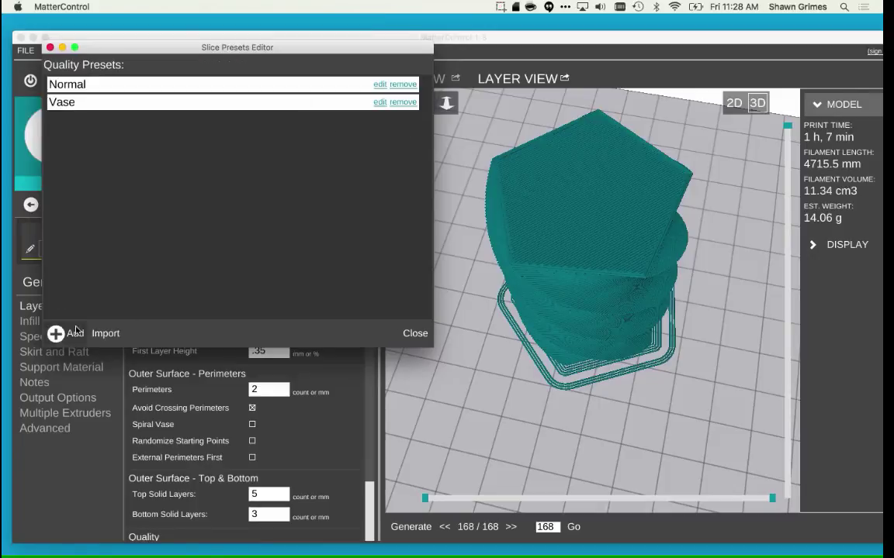
Apply the Vase quality preset and re-slice, showing all 168 hollow layers at 57 min.
{"action": "left_click", "coordinate": [417, 333]}
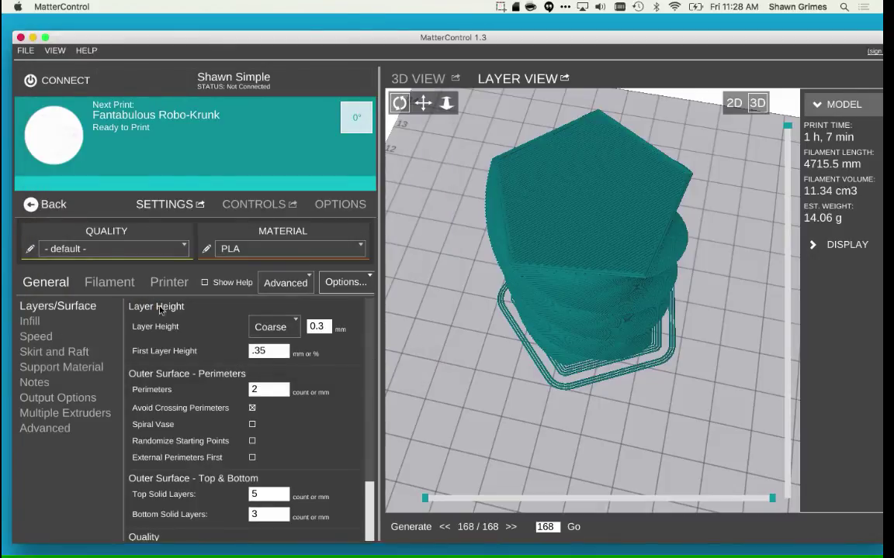
{"action": "left_click", "coordinate": [165, 250]}
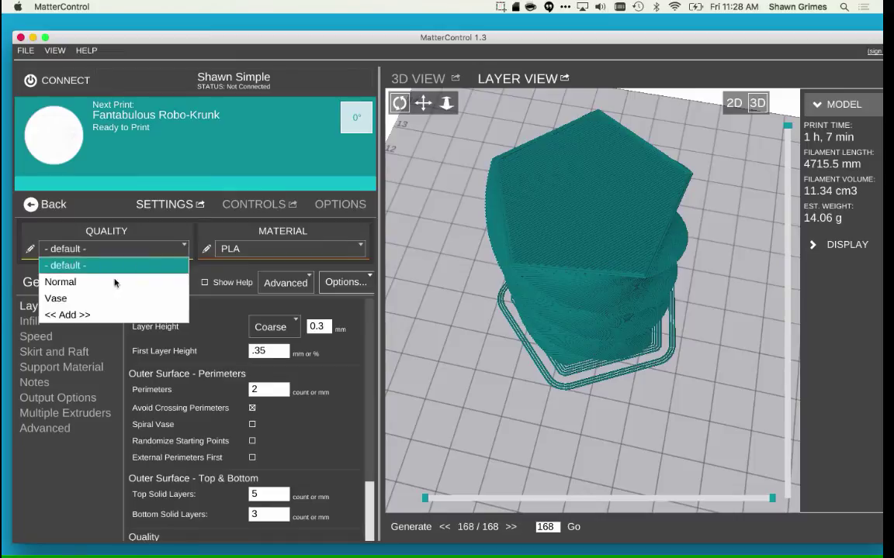
{"action": "left_click", "coordinate": [81, 299]}
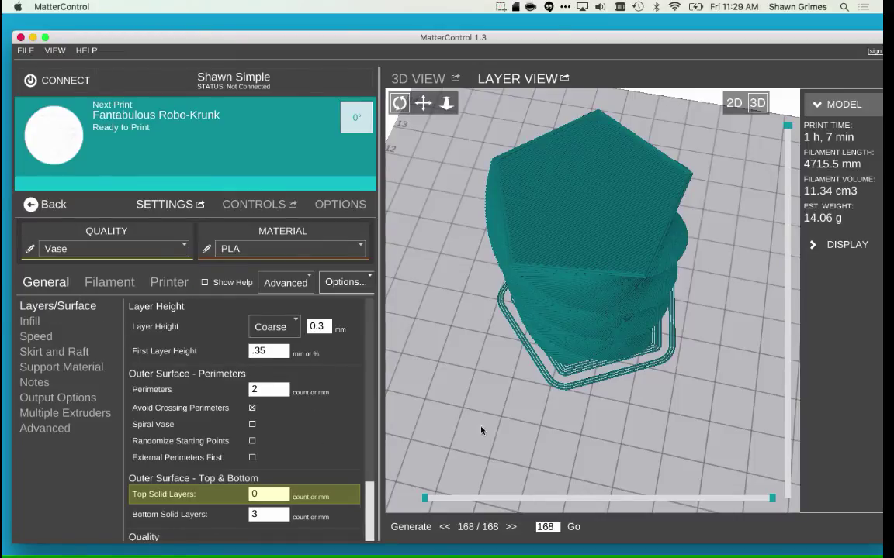
{"action": "left_click", "coordinate": [411, 527]}
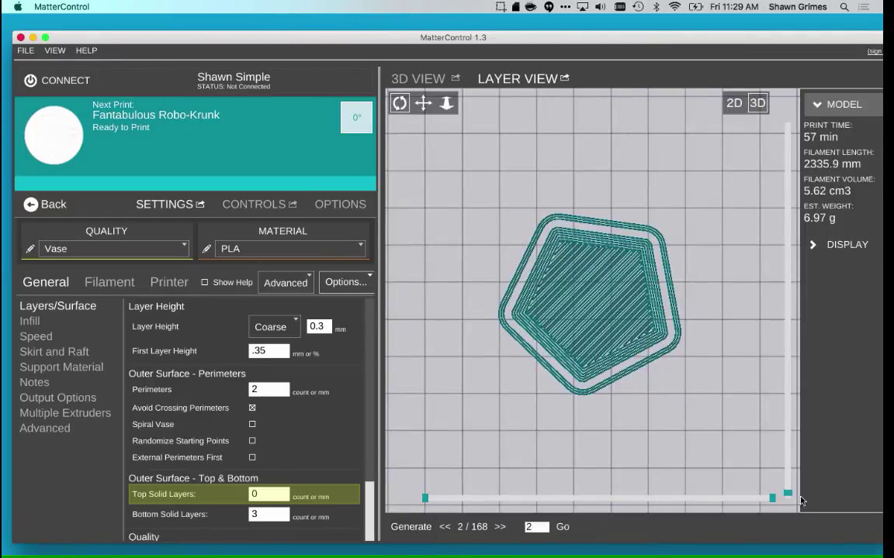
{"action": "left_click_drag", "start_coordinate": [787, 497], "coordinate": [788, 124]}
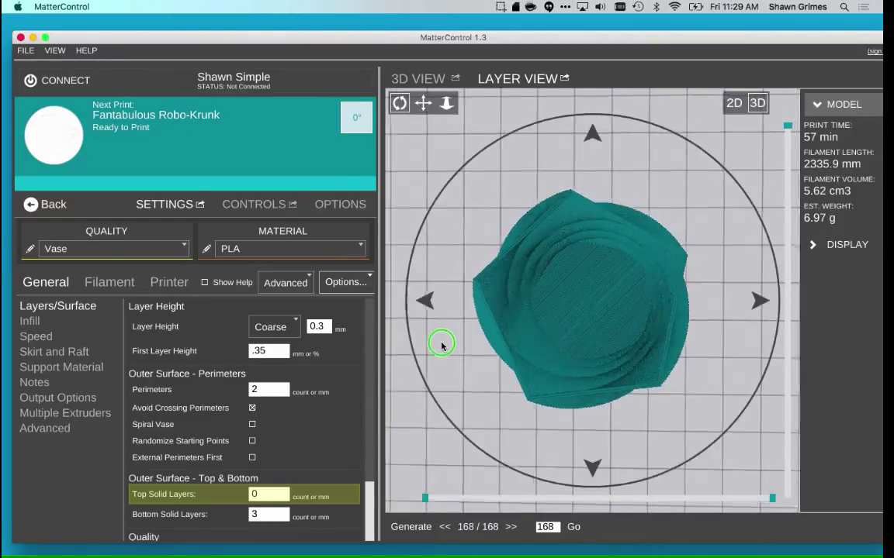
{"action": "left_click_drag", "start_coordinate": [443, 343], "coordinate": [446, 263]}
{"action": "left_click", "coordinate": [140, 248]}
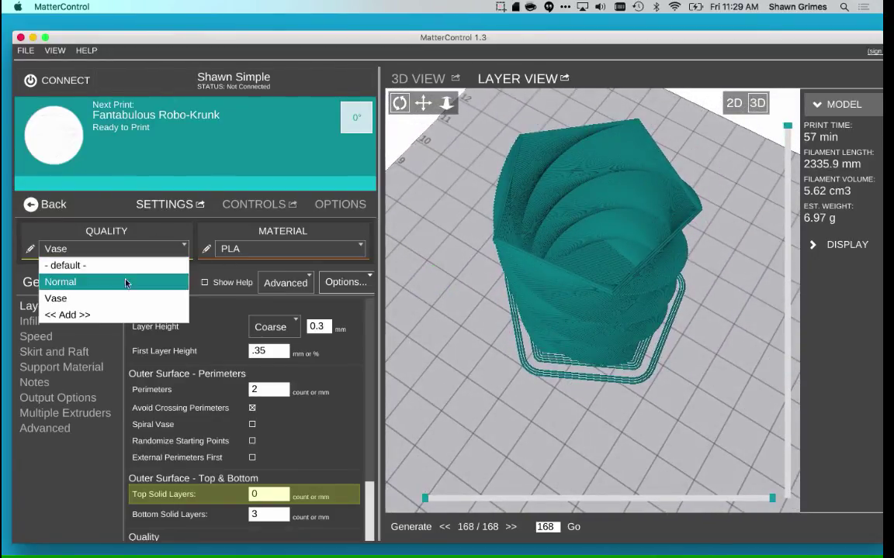